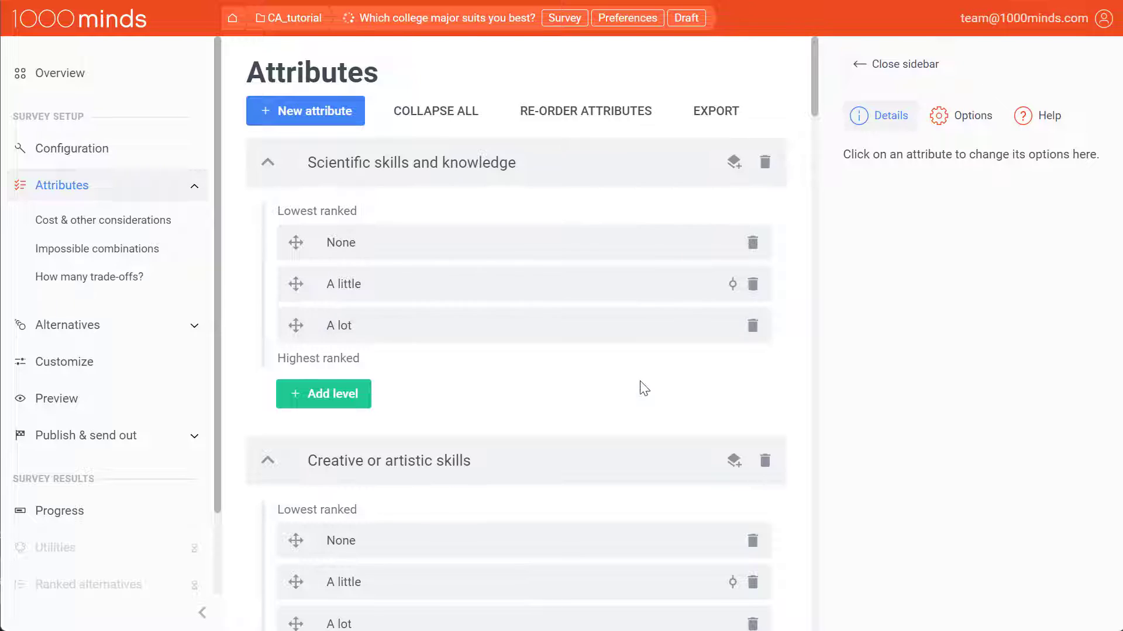
Mark the "Scientific skills and knowledge" attribute as optional.
{"action": "scroll", "coordinate": [643, 389], "scroll_direction": "down", "scroll_amount": 5}
{"action": "scroll", "coordinate": [643, 388], "scroll_direction": "down", "scroll_amount": 15}
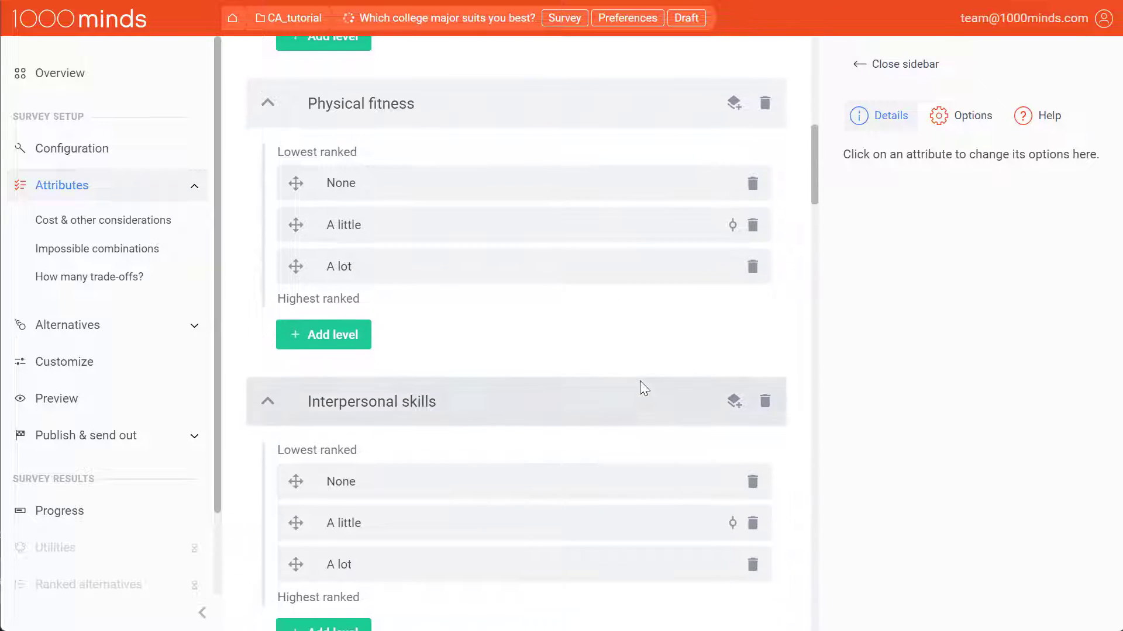
{"action": "scroll", "coordinate": [644, 389], "scroll_direction": "down", "scroll_amount": 10}
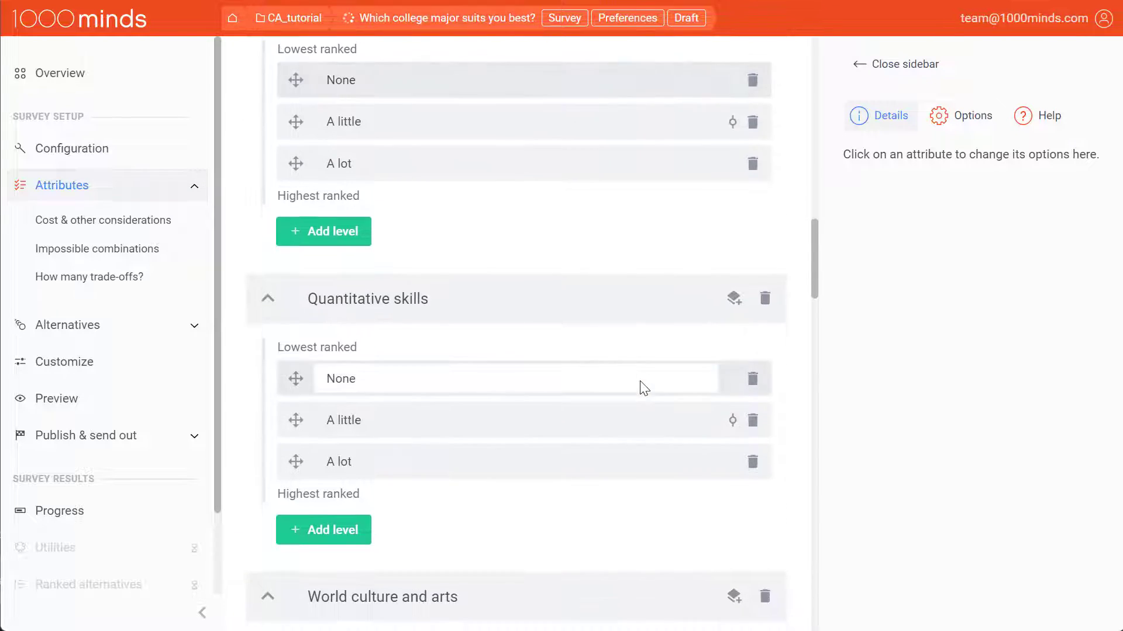
{"action": "scroll", "coordinate": [644, 388], "scroll_direction": "up", "scroll_amount": 20}
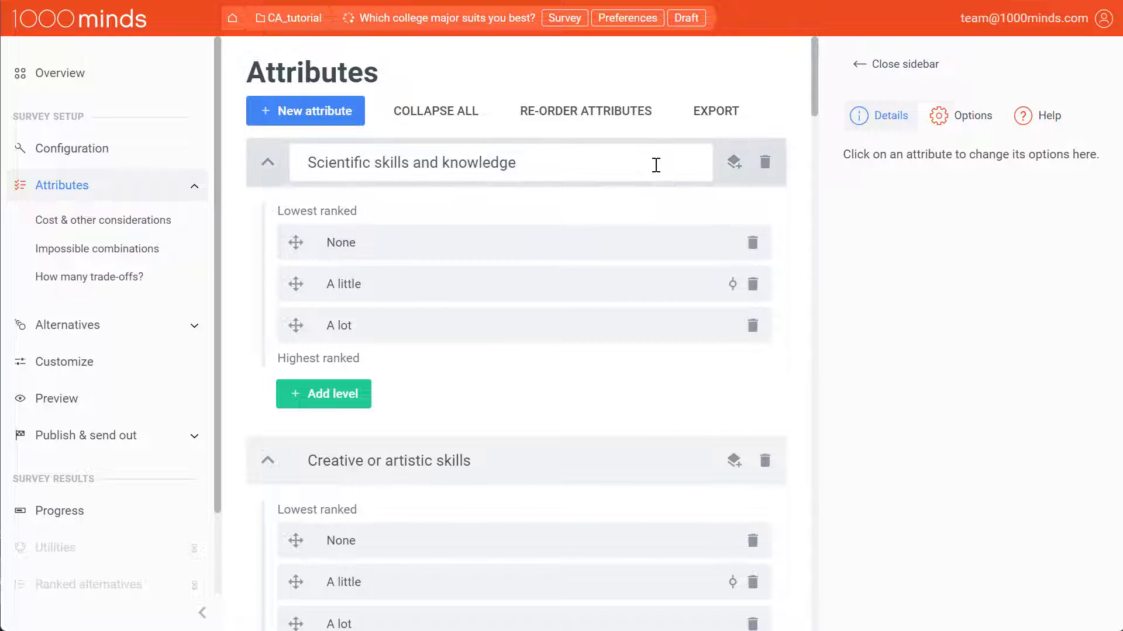
{"action": "left_click", "coordinate": [656, 165]}
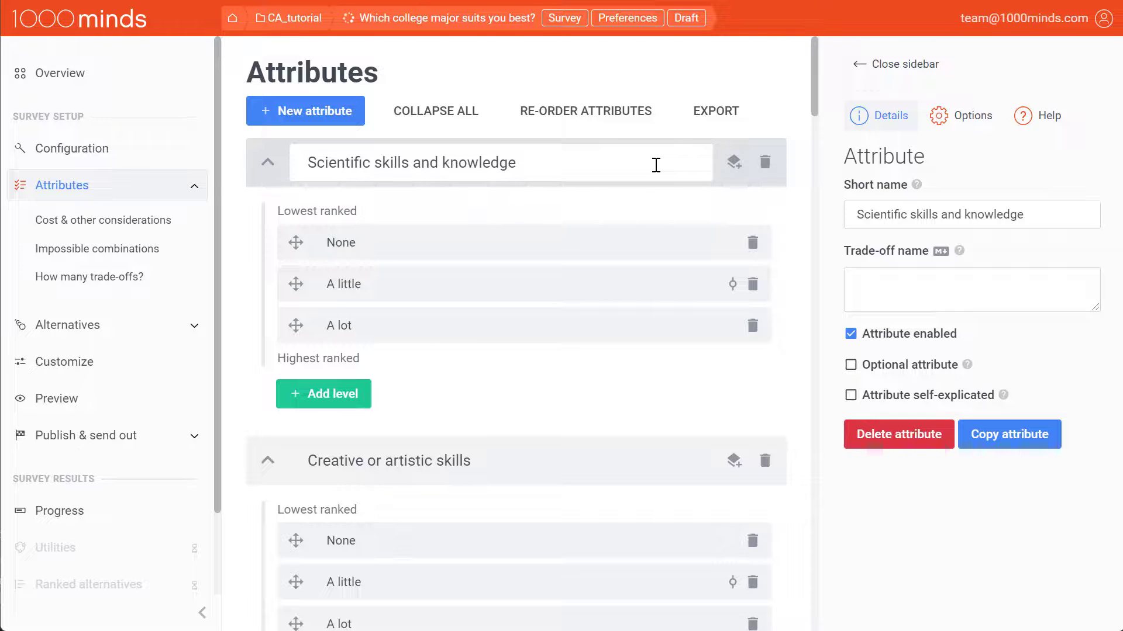
{"action": "left_click", "coordinate": [852, 366]}
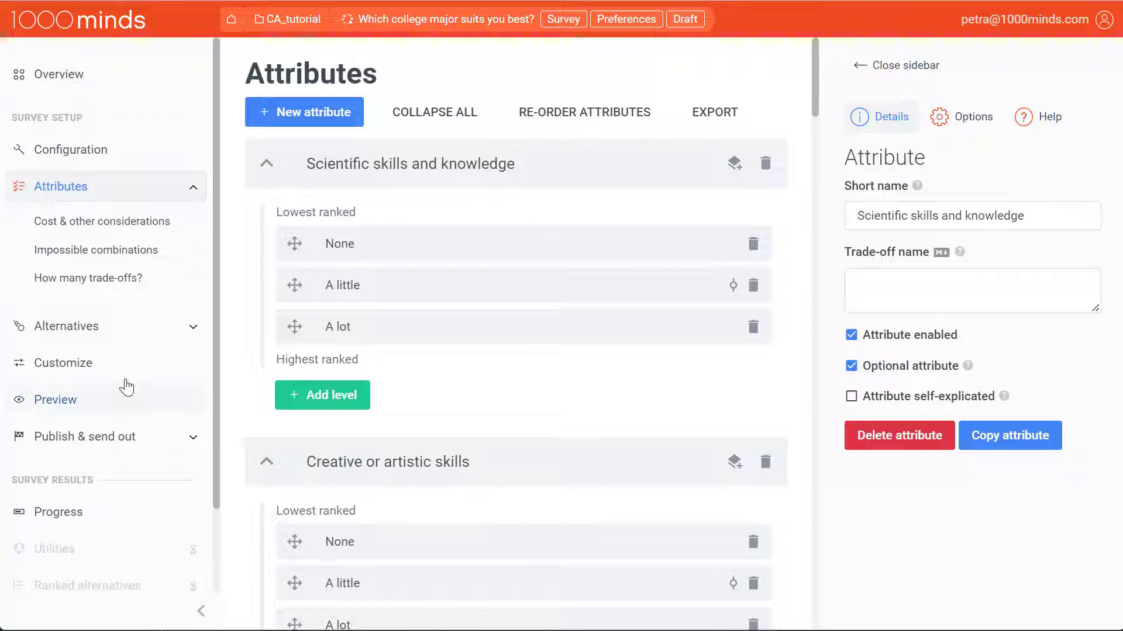
Open the Optional attributes page of the survey customization and expand the help topic on optional attributes.
{"action": "left_click", "coordinate": [124, 375]}
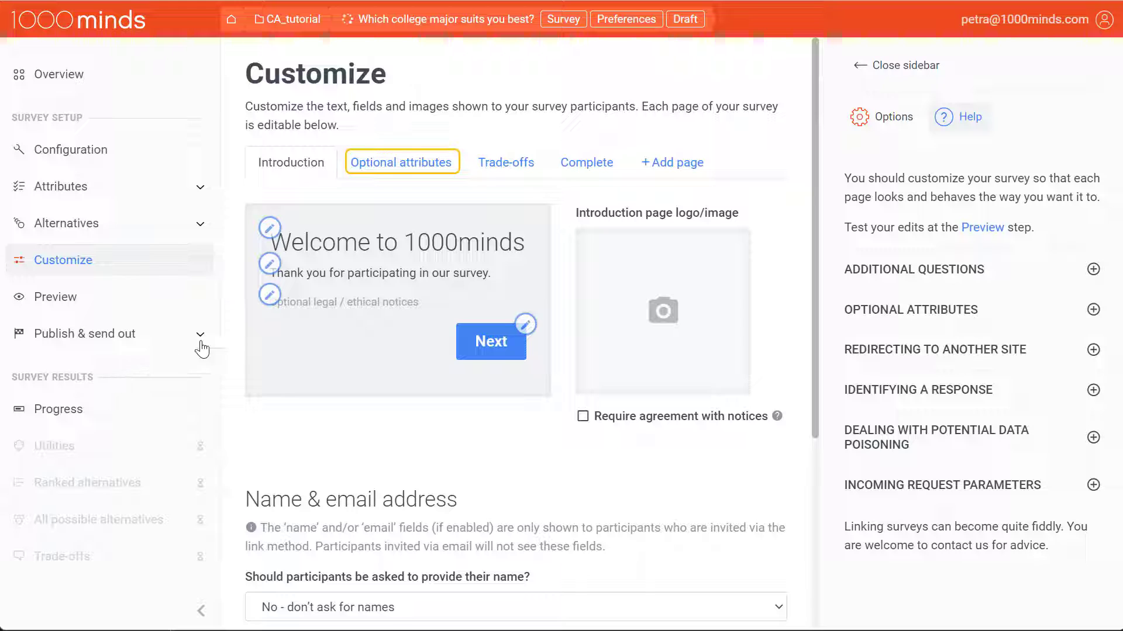
{"action": "left_click", "coordinate": [408, 167]}
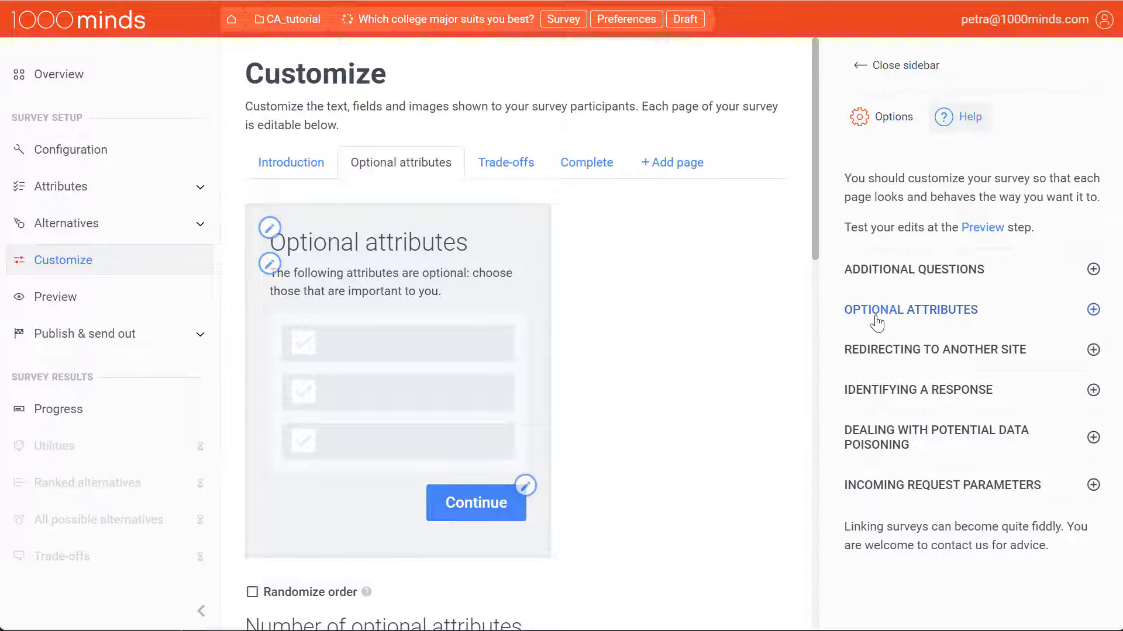
{"action": "left_click", "coordinate": [876, 320]}
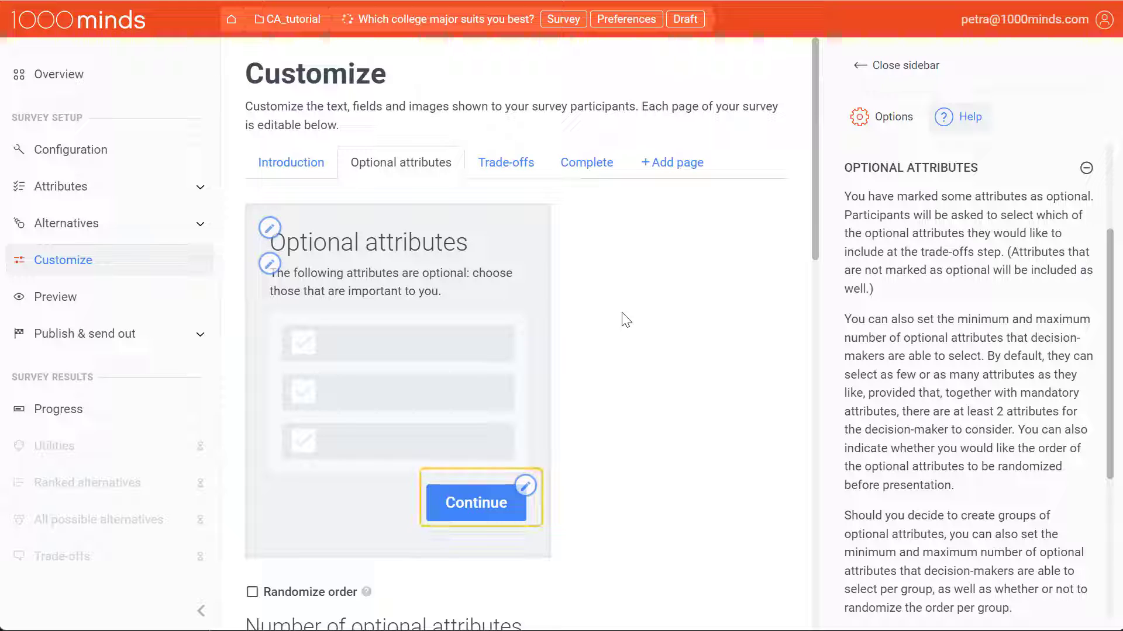
Randomize the order of the optional attributes and set the maximum number participants can choose to 5.
{"action": "scroll", "coordinate": [626, 320], "scroll_direction": "down", "scroll_amount": 1}
{"action": "scroll", "coordinate": [625, 320], "scroll_direction": "down", "scroll_amount": 3}
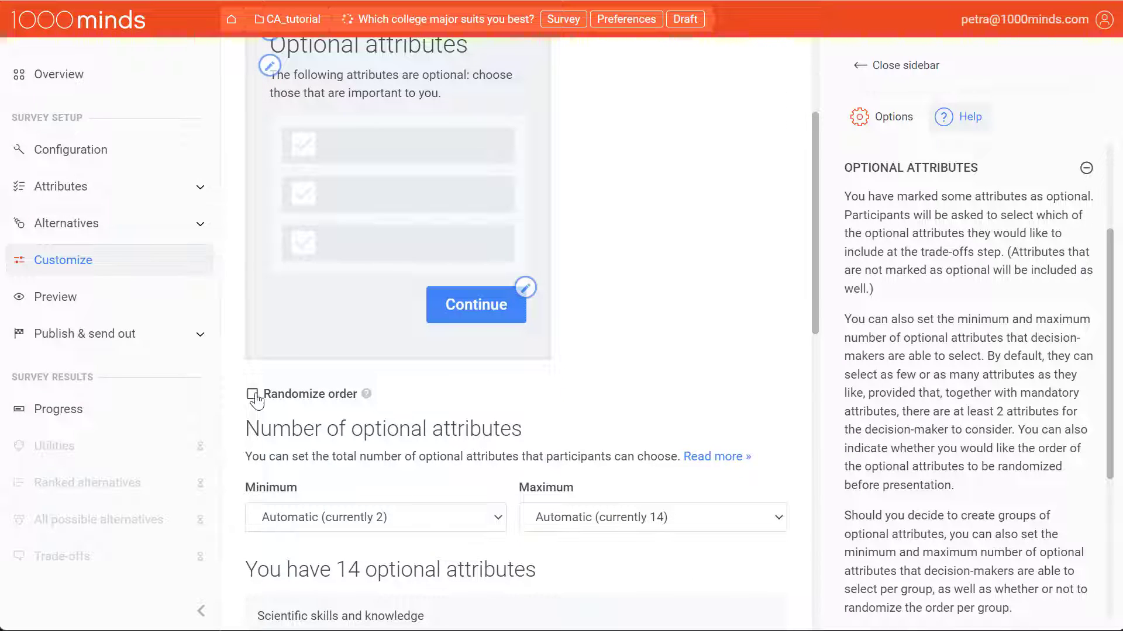
{"action": "left_click", "coordinate": [252, 394]}
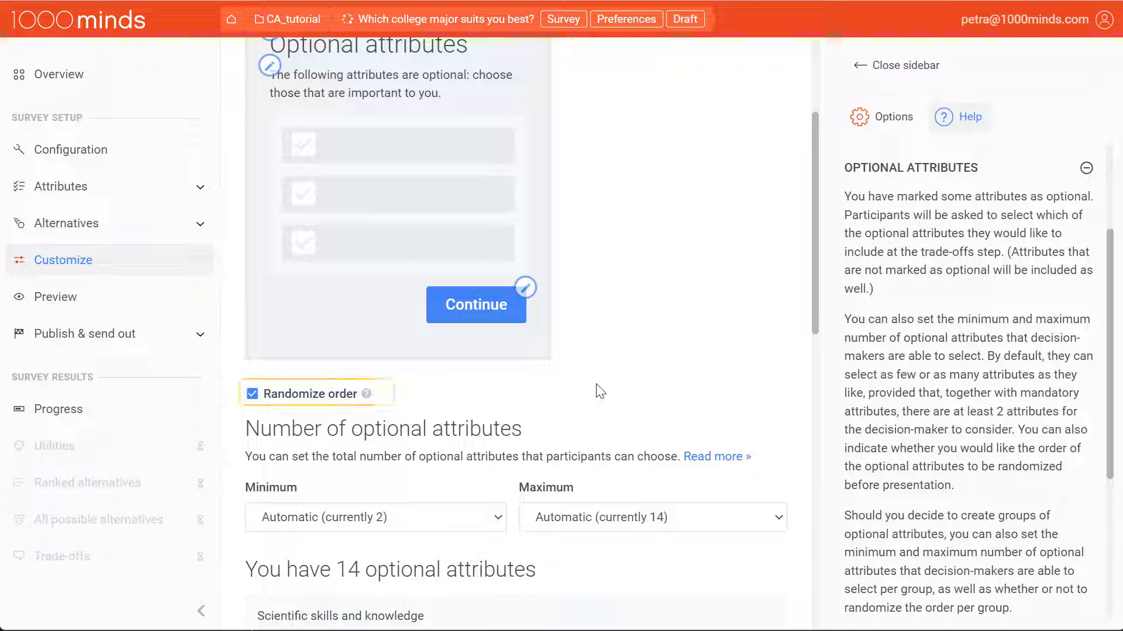
{"action": "scroll", "coordinate": [600, 391], "scroll_direction": "down", "scroll_amount": 3}
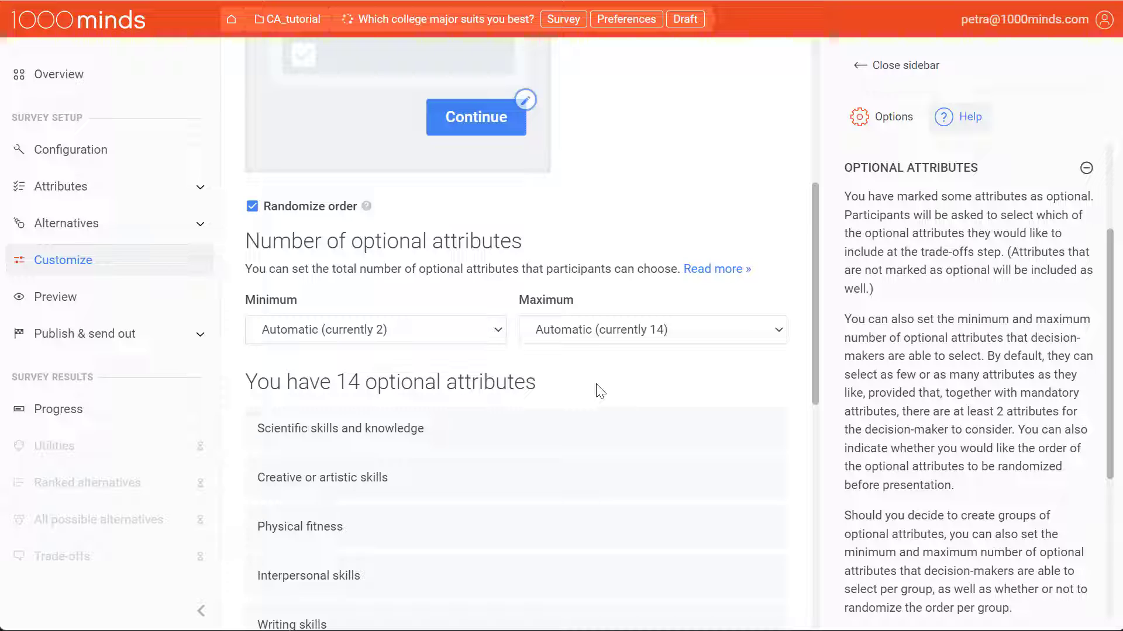
{"action": "left_click", "coordinate": [682, 338]}
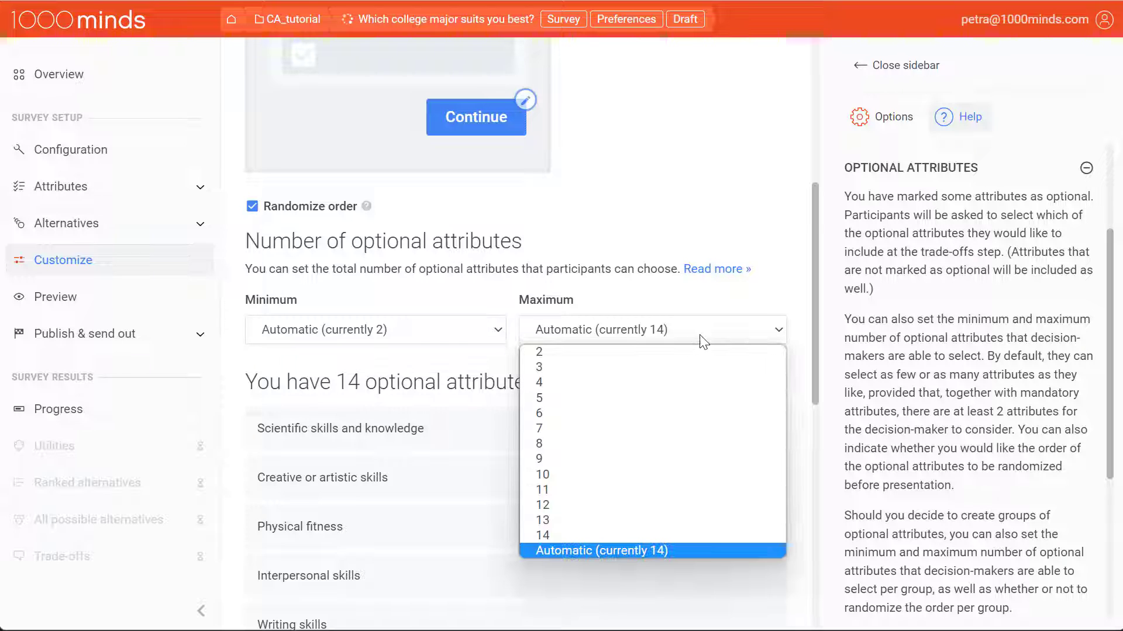
{"action": "left_click", "coordinate": [608, 396]}
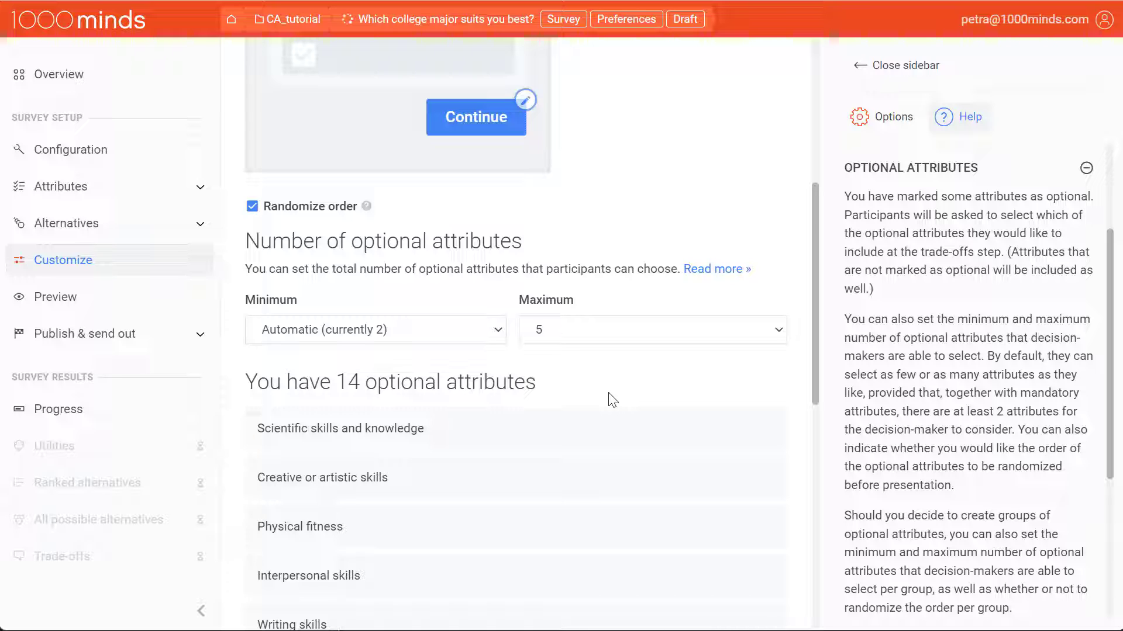
Start a new group of optional attributes named "Skills" with the description "What are you good at, or want to develop?".
{"action": "scroll", "coordinate": [612, 400], "scroll_direction": "down", "scroll_amount": 3}
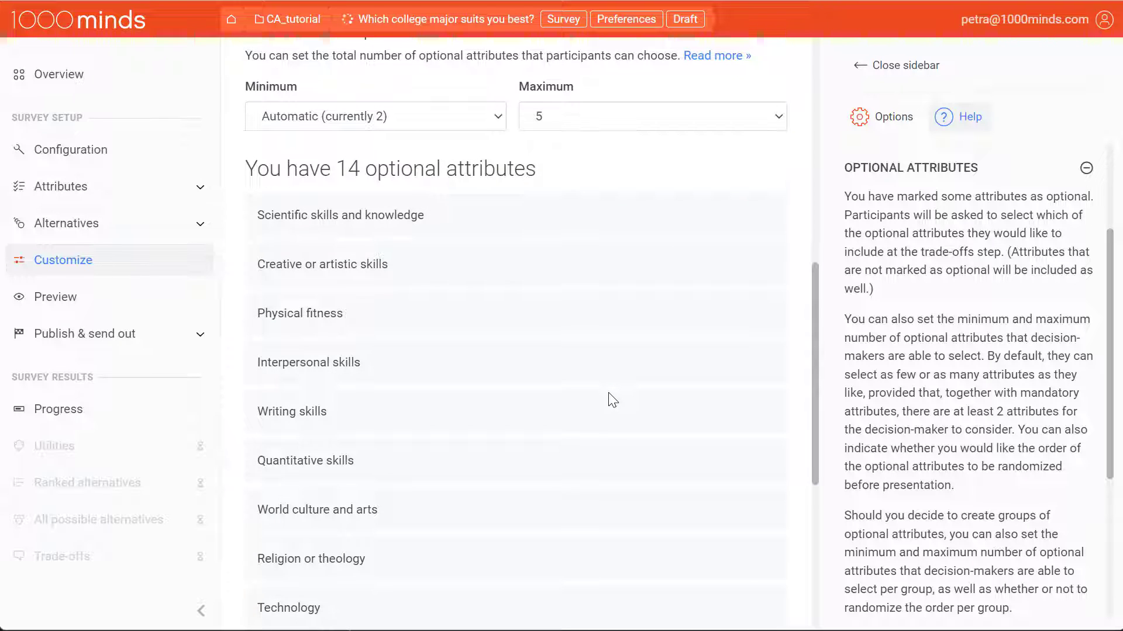
{"action": "scroll", "coordinate": [612, 400], "scroll_direction": "down", "scroll_amount": 2}
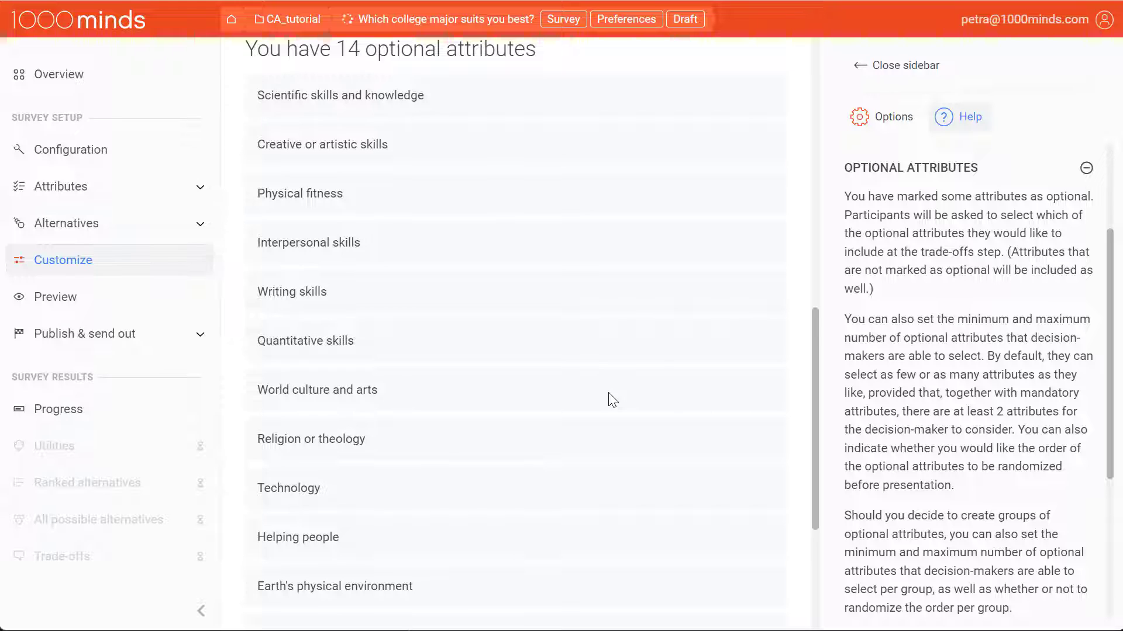
{"action": "scroll", "coordinate": [611, 400], "scroll_direction": "down", "scroll_amount": 3}
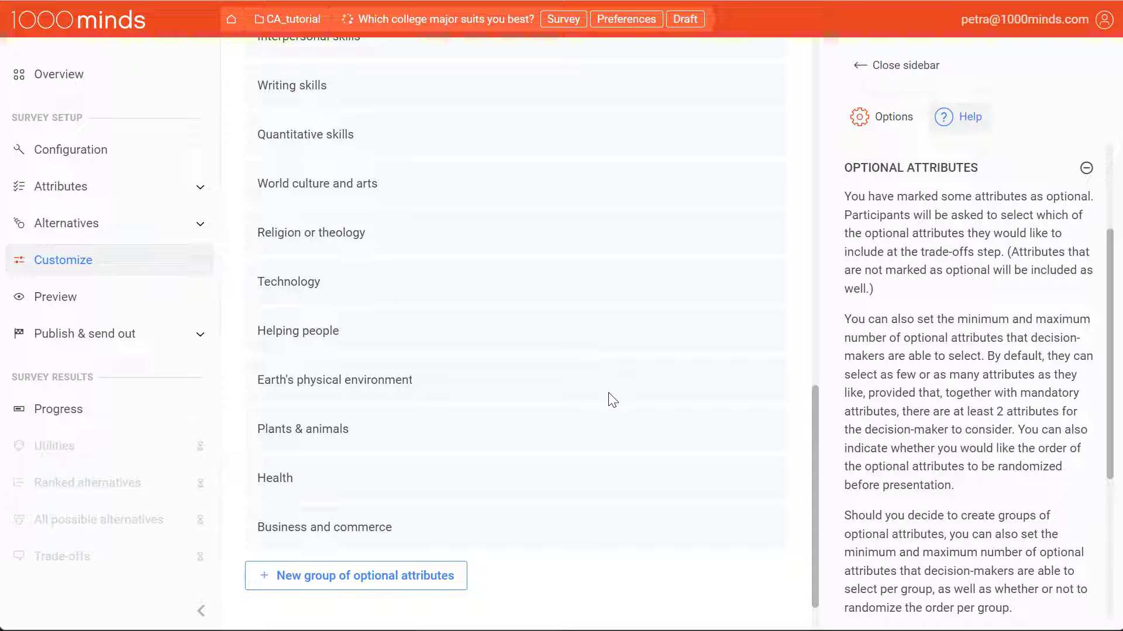
{"action": "left_click", "coordinate": [389, 584]}
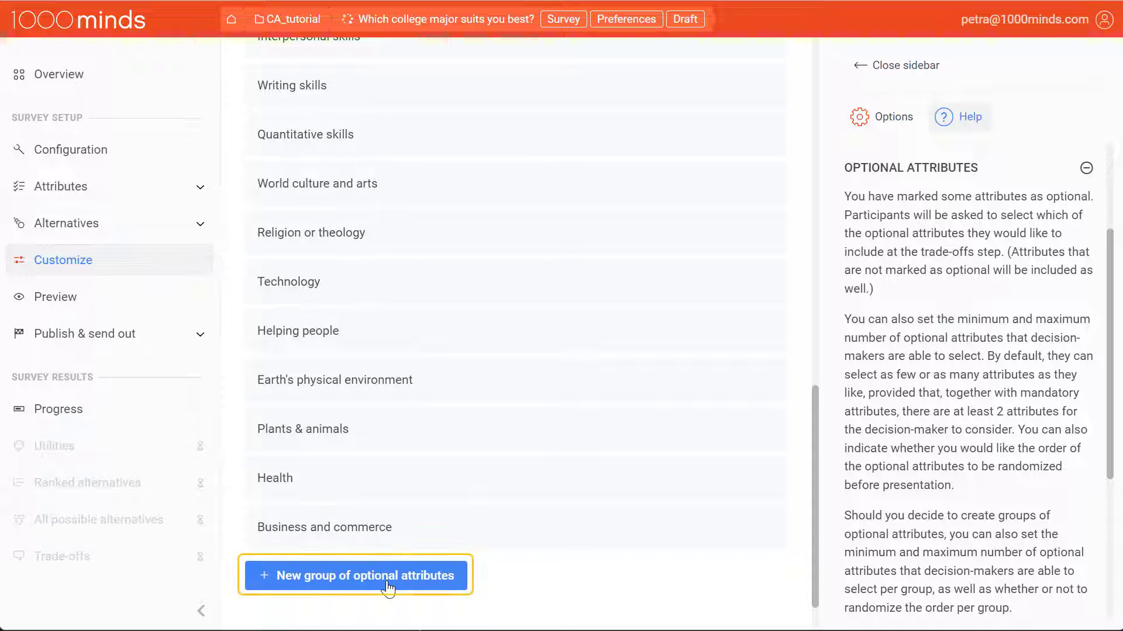
{"action": "left_click", "coordinate": [388, 585]}
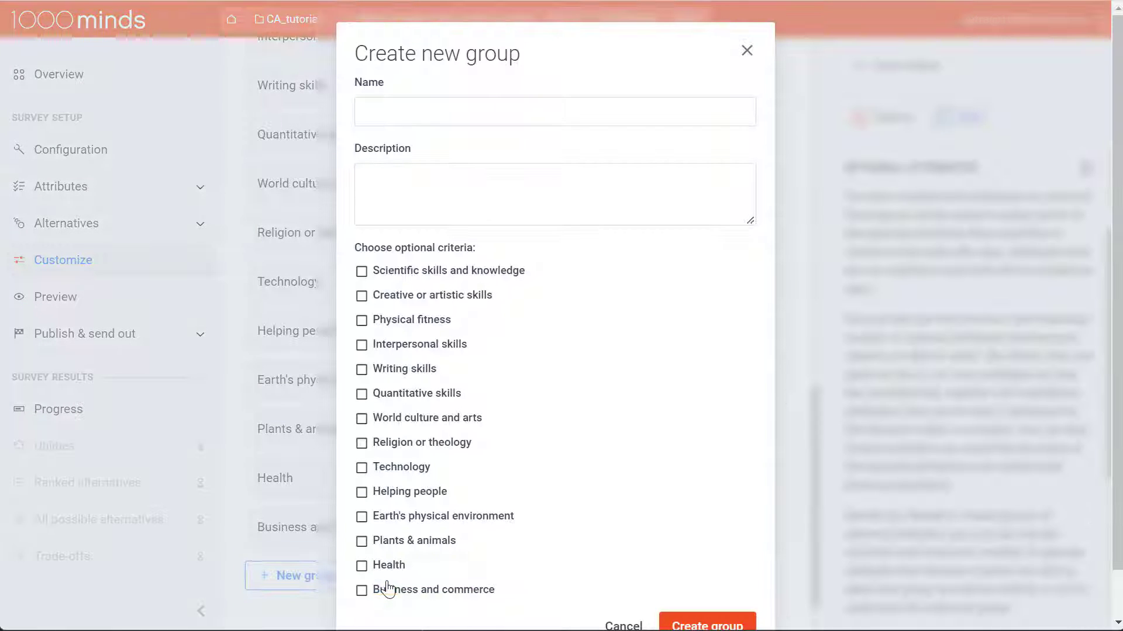
{"action": "left_click", "coordinate": [534, 112]}
{"action": "type", "text": "Skills"}
{"action": "left_click", "coordinate": [460, 178]}
{"action": "type", "text": "What are you "}
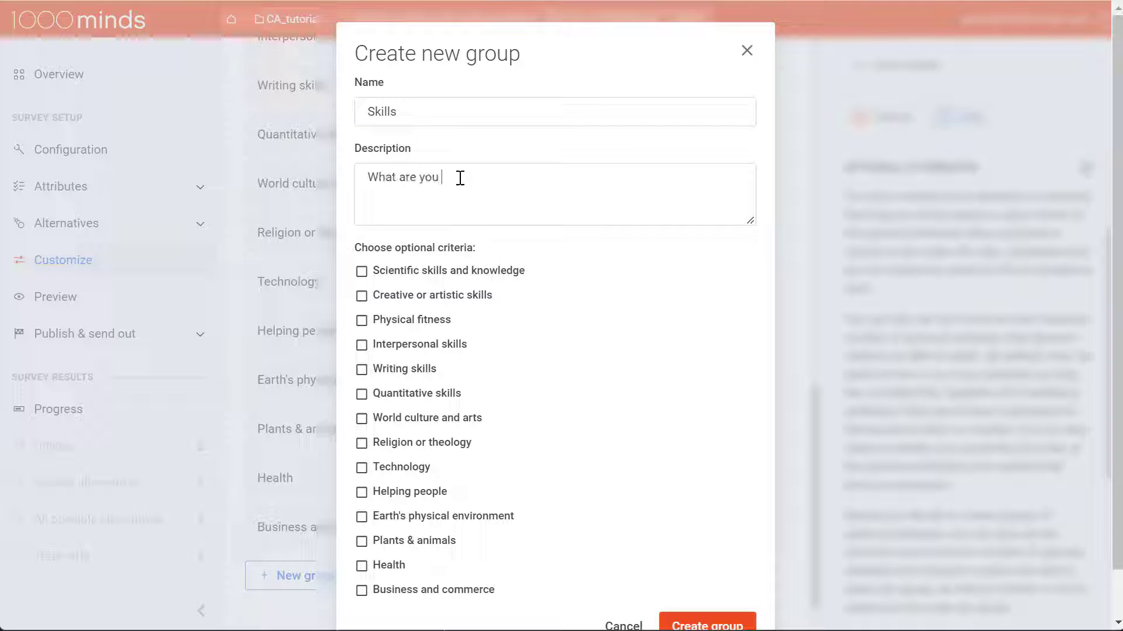
{"action": "type", "text": "good at, or want to develop?"}
Include the scientific, creative or artistic, physical fitness, interpersonal, writing and quantitative skills criteria in the Skills group and create it.
{"action": "left_click", "coordinate": [361, 271]}
{"action": "left_click", "coordinate": [361, 296]}
{"action": "left_click", "coordinate": [361, 321]}
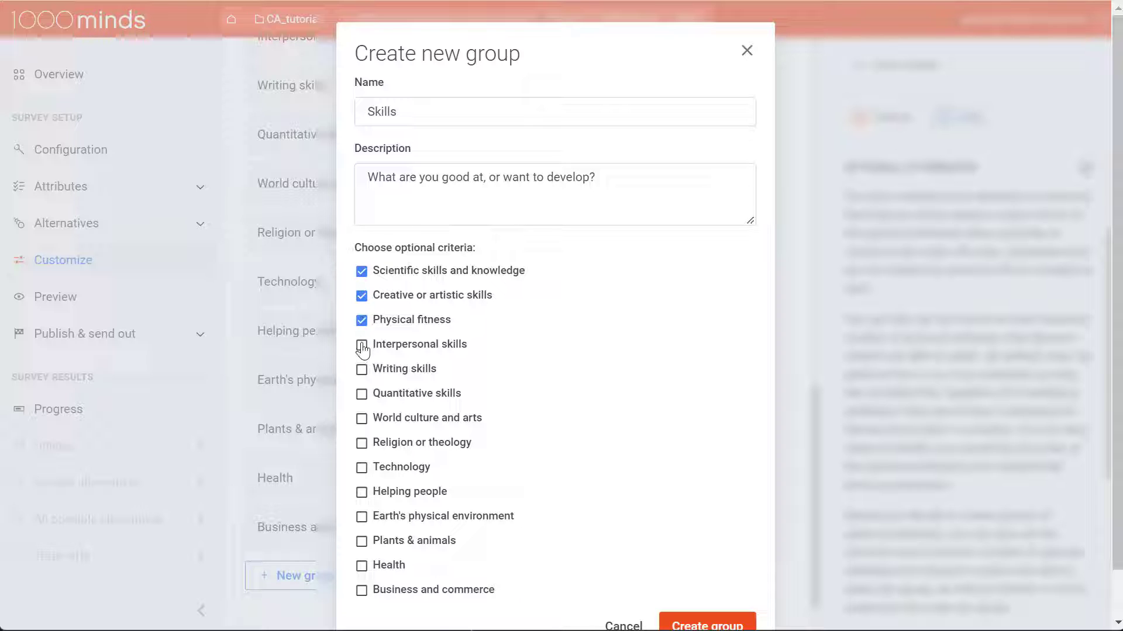
{"action": "left_click", "coordinate": [362, 345]}
{"action": "left_click", "coordinate": [361, 370]}
{"action": "left_click", "coordinate": [361, 394]}
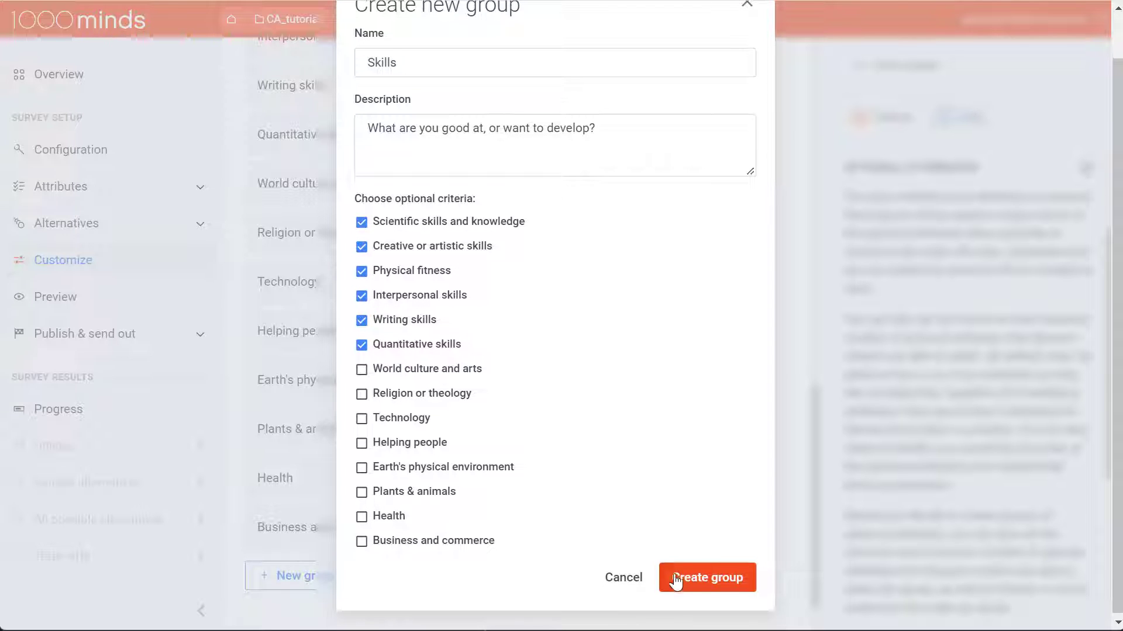
{"action": "left_click", "coordinate": [689, 579]}
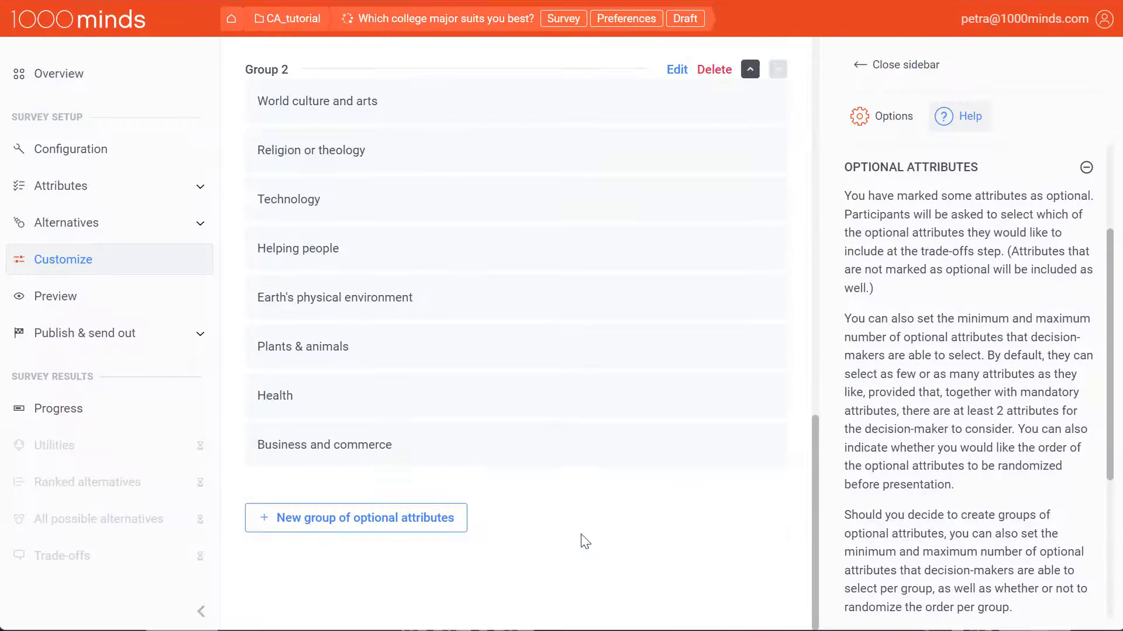
Rename Group 2 as "Subjects of interest", give it the description "What topics are you interested in?" and save the group.
{"action": "scroll", "coordinate": [585, 541], "scroll_direction": "up", "scroll_amount": 9}
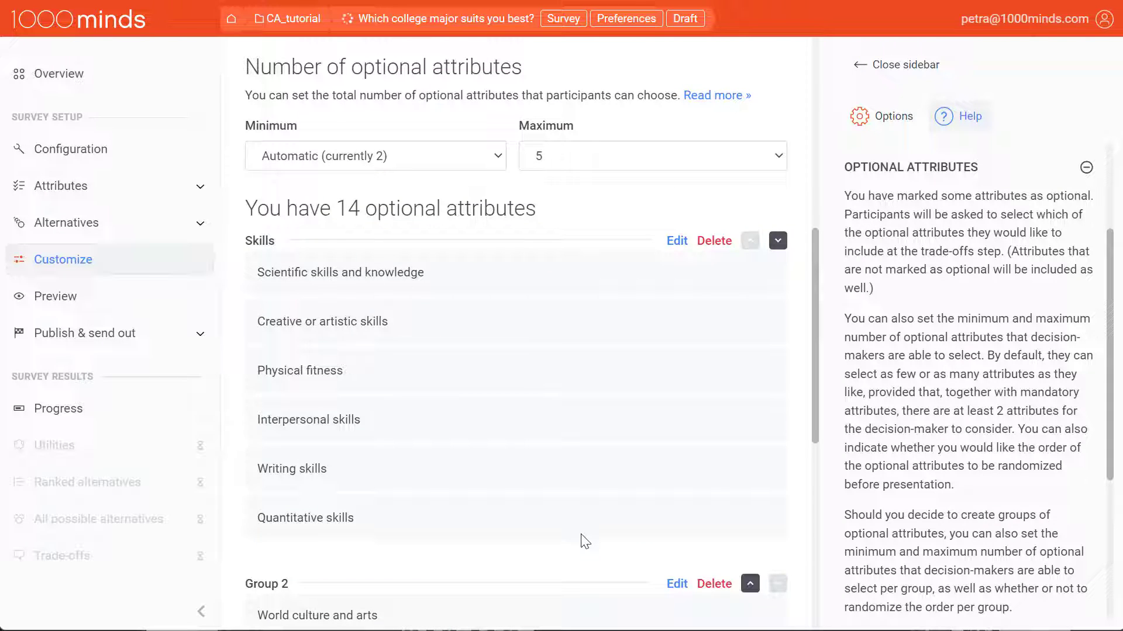
{"action": "scroll", "coordinate": [584, 541], "scroll_direction": "down", "scroll_amount": 1}
{"action": "scroll", "coordinate": [585, 541], "scroll_direction": "down", "scroll_amount": 7}
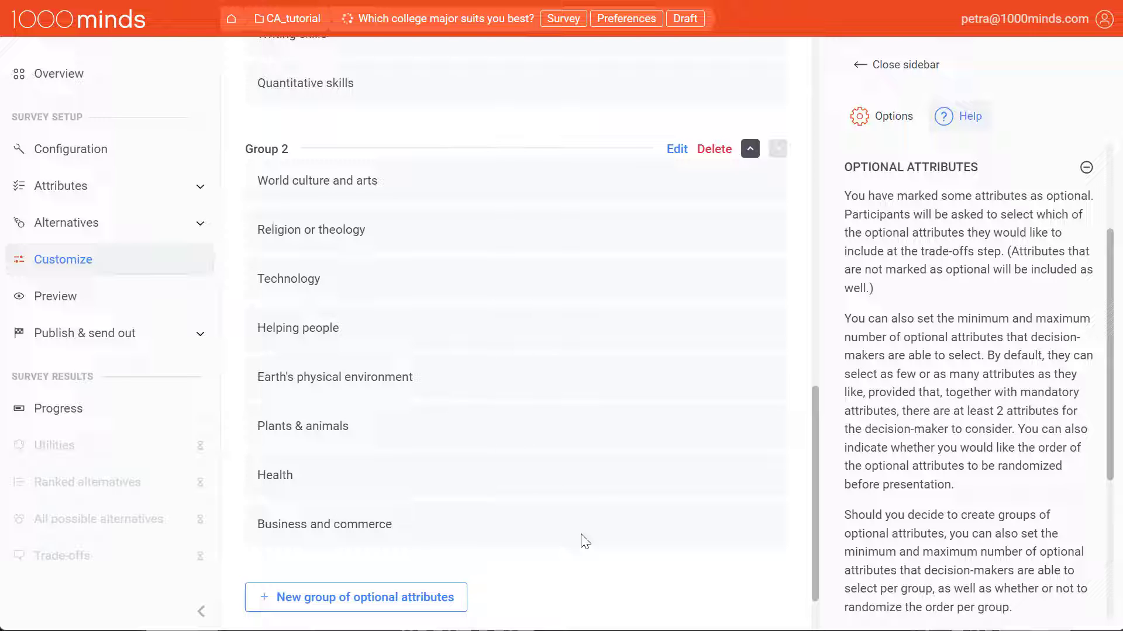
{"action": "left_click", "coordinate": [677, 149]}
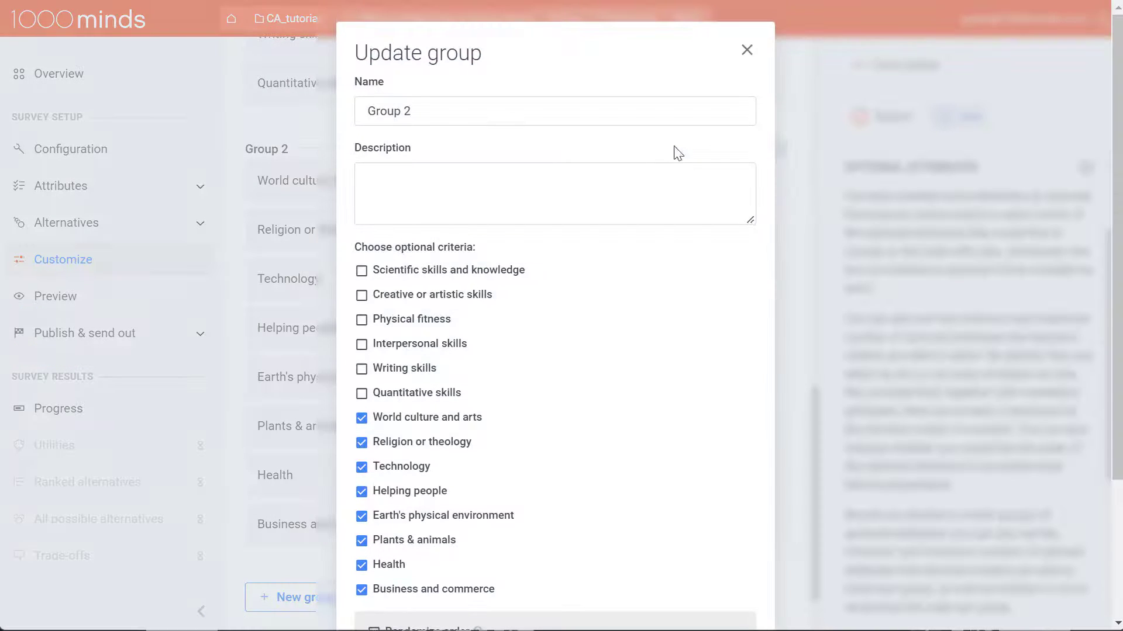
{"action": "left_click", "coordinate": [645, 116]}
{"action": "key", "text": "BackSpace"}
{"action": "type", "text": "erestWhat topics a"}
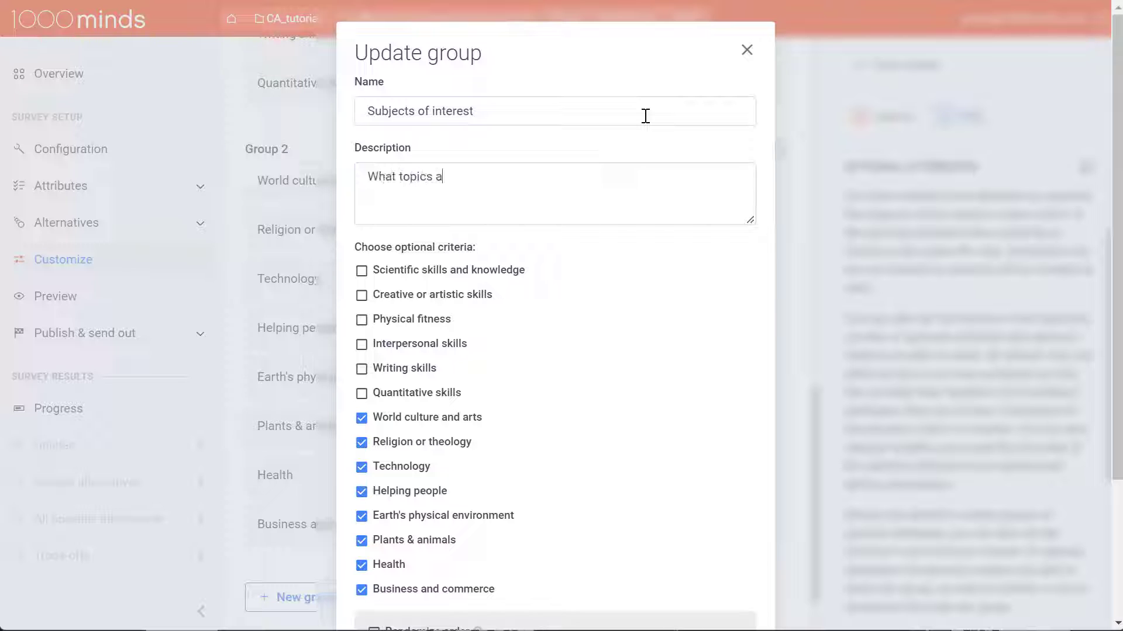
{"action": "type", "text": "re you interested in?"}
{"action": "scroll", "coordinate": [672, 302], "scroll_direction": "down", "scroll_amount": 3}
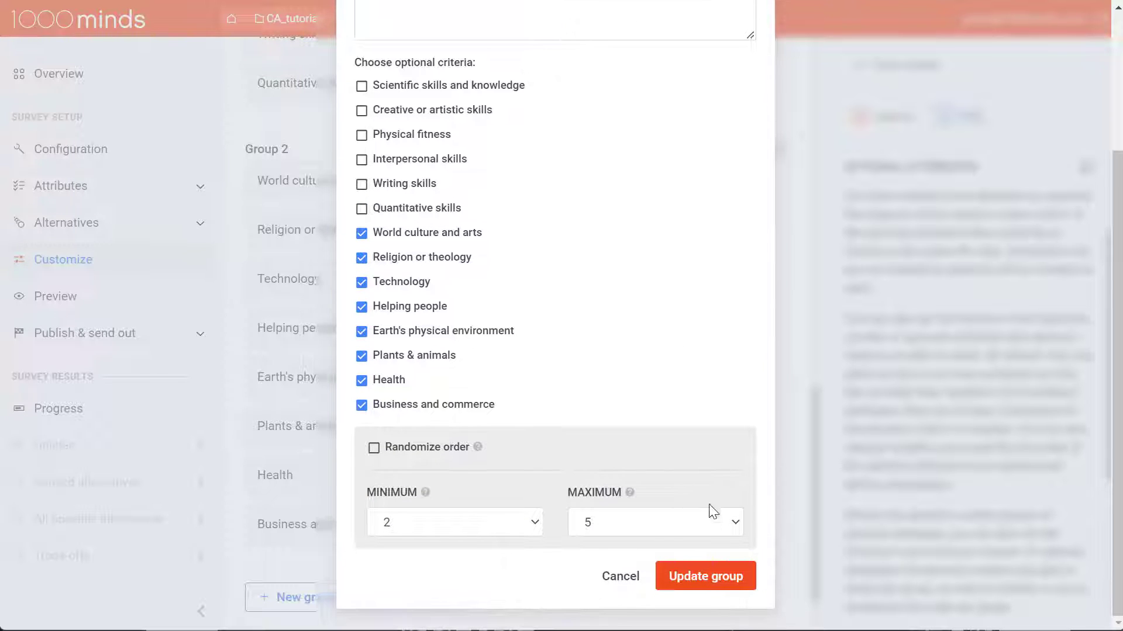
{"action": "left_click", "coordinate": [714, 575]}
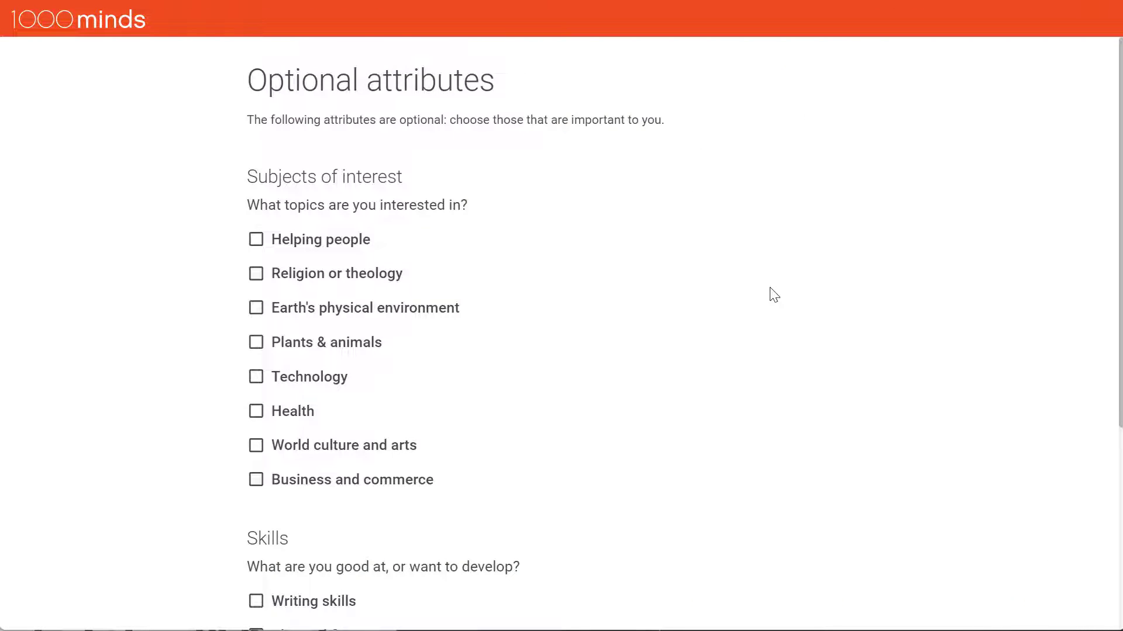
In the participant view of the survey, choose Religion or theology, Earth's physical environment, Technology and Interpersonal skills as important attributes.
{"action": "scroll", "coordinate": [774, 295], "scroll_direction": "down", "scroll_amount": 4}
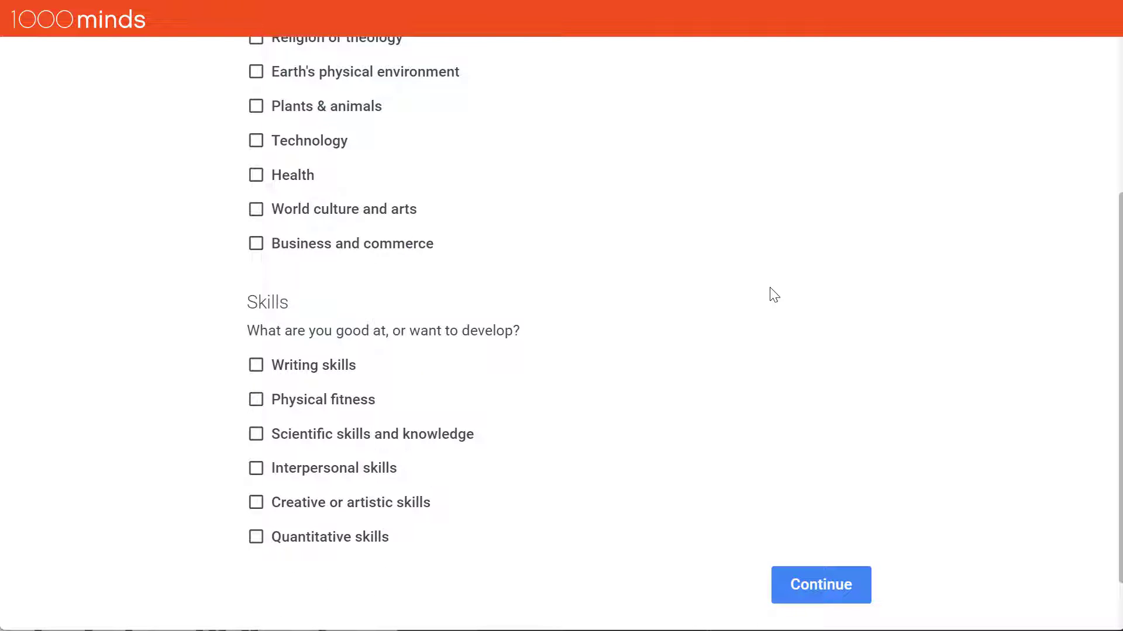
{"action": "scroll", "coordinate": [774, 295], "scroll_direction": "up", "scroll_amount": 4}
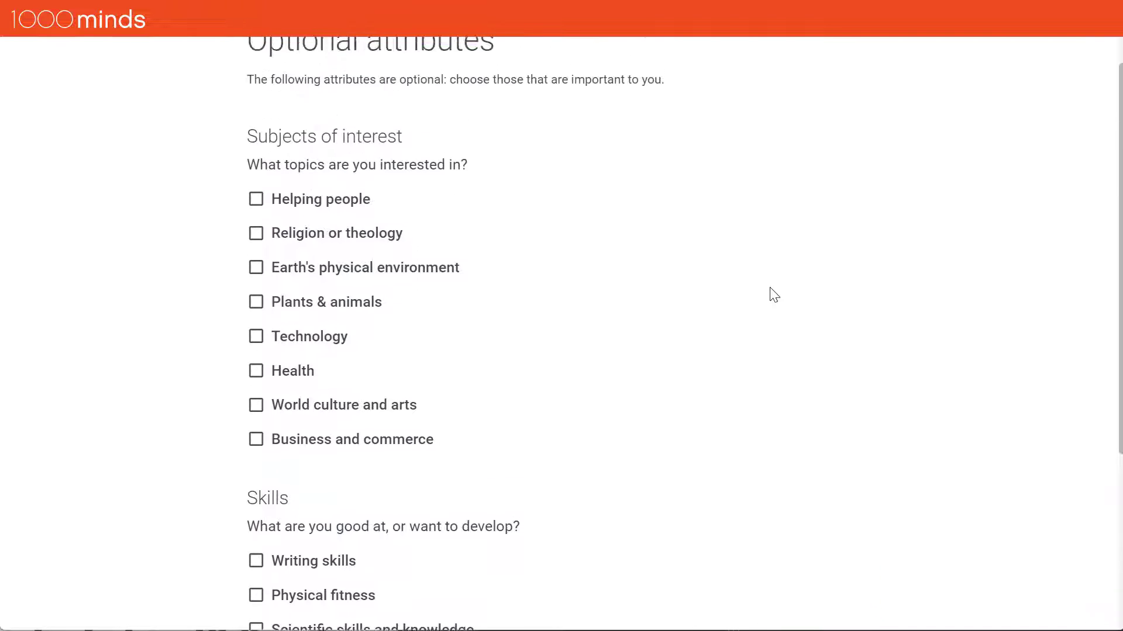
{"action": "scroll", "coordinate": [774, 295], "scroll_direction": "up", "scroll_amount": 1}
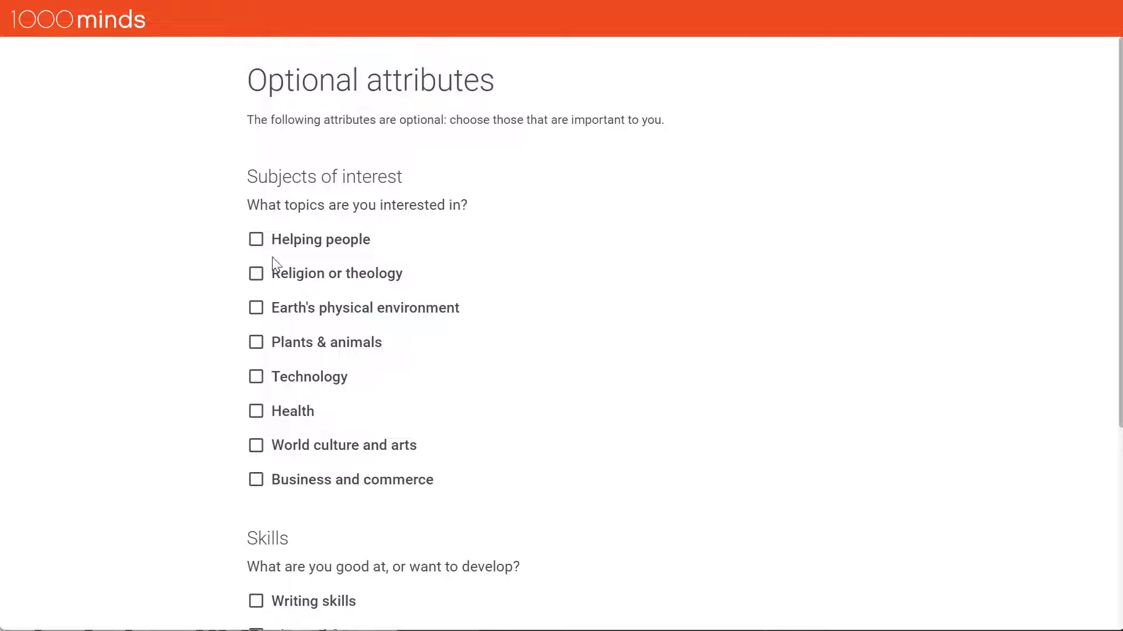
{"action": "left_click", "coordinate": [260, 280]}
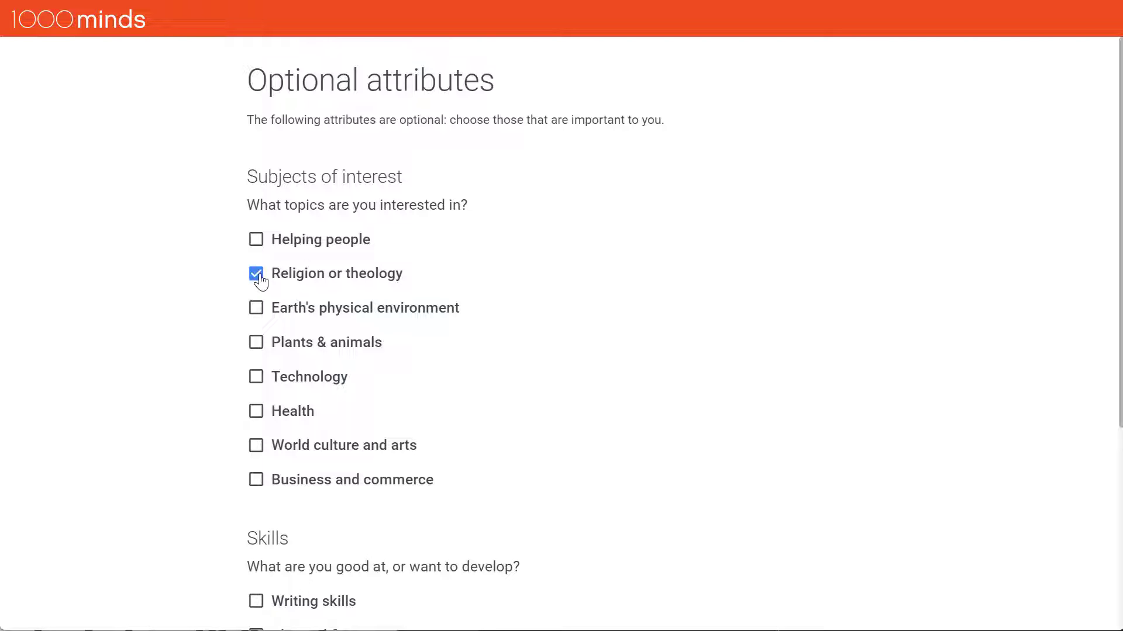
{"action": "left_click", "coordinate": [259, 319]}
{"action": "left_click", "coordinate": [257, 382]}
{"action": "scroll", "coordinate": [578, 398], "scroll_direction": "down", "scroll_amount": 4}
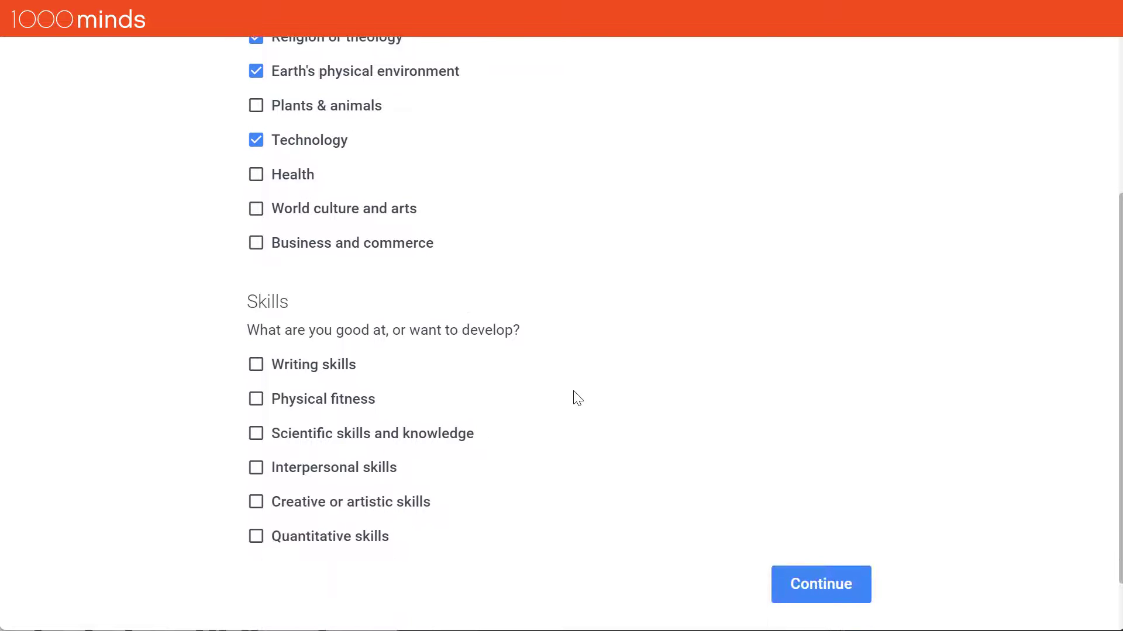
{"action": "left_click", "coordinate": [254, 471]}
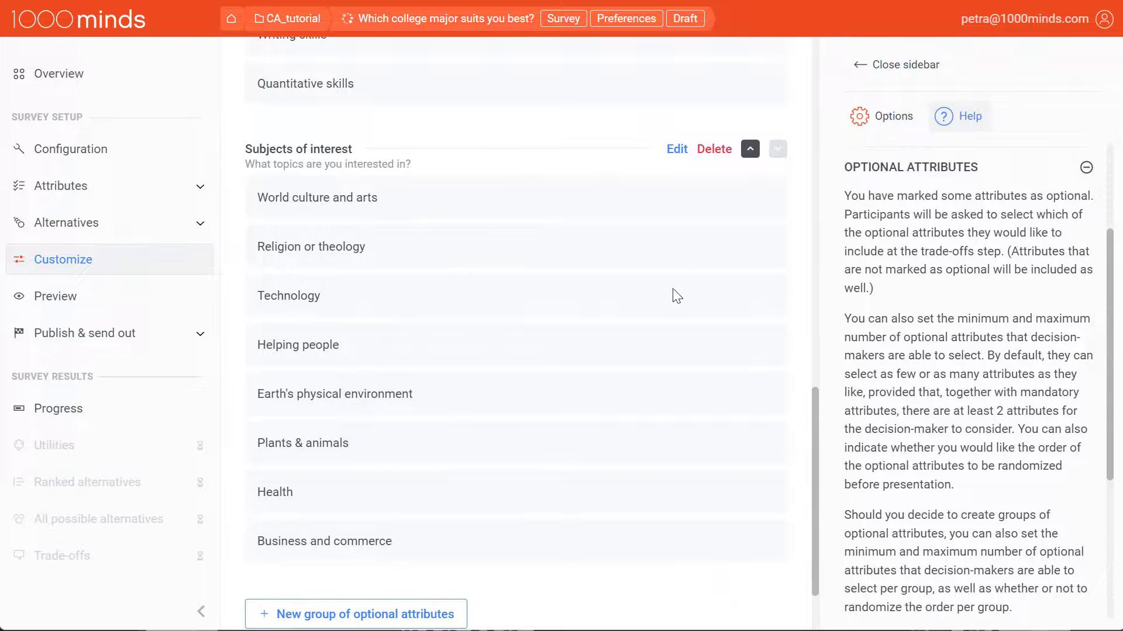
Edit the Subjects of interest group so participants must select a minimum of 1 and a maximum of 4 attributes.
{"action": "left_click", "coordinate": [677, 149]}
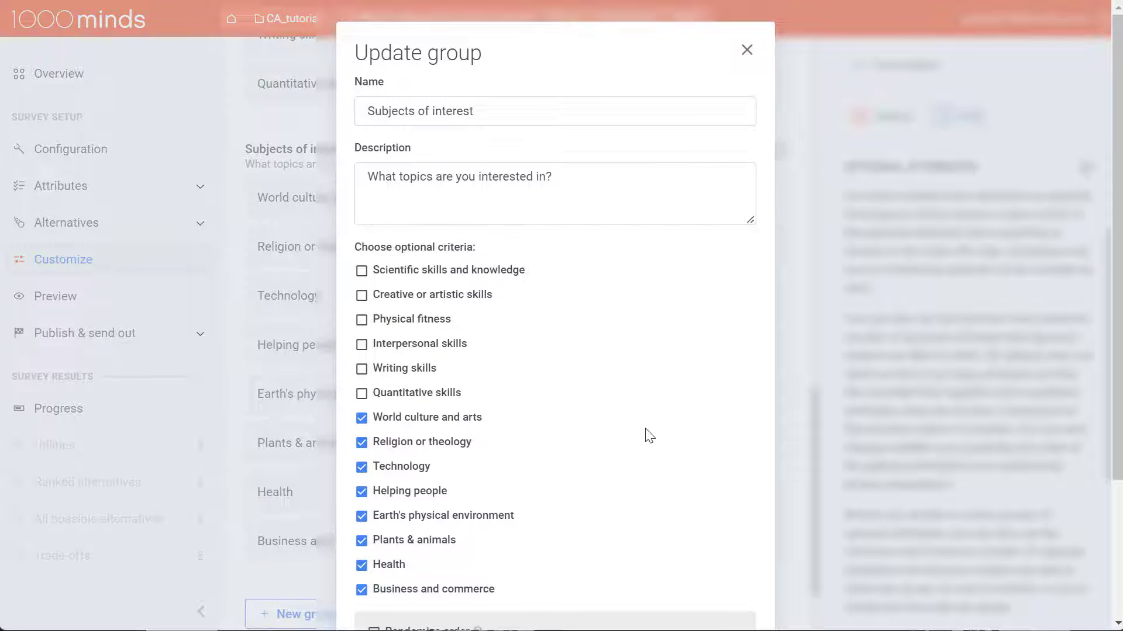
{"action": "scroll", "coordinate": [644, 430], "scroll_direction": "down", "scroll_amount": 3}
{"action": "left_click", "coordinate": [534, 524]}
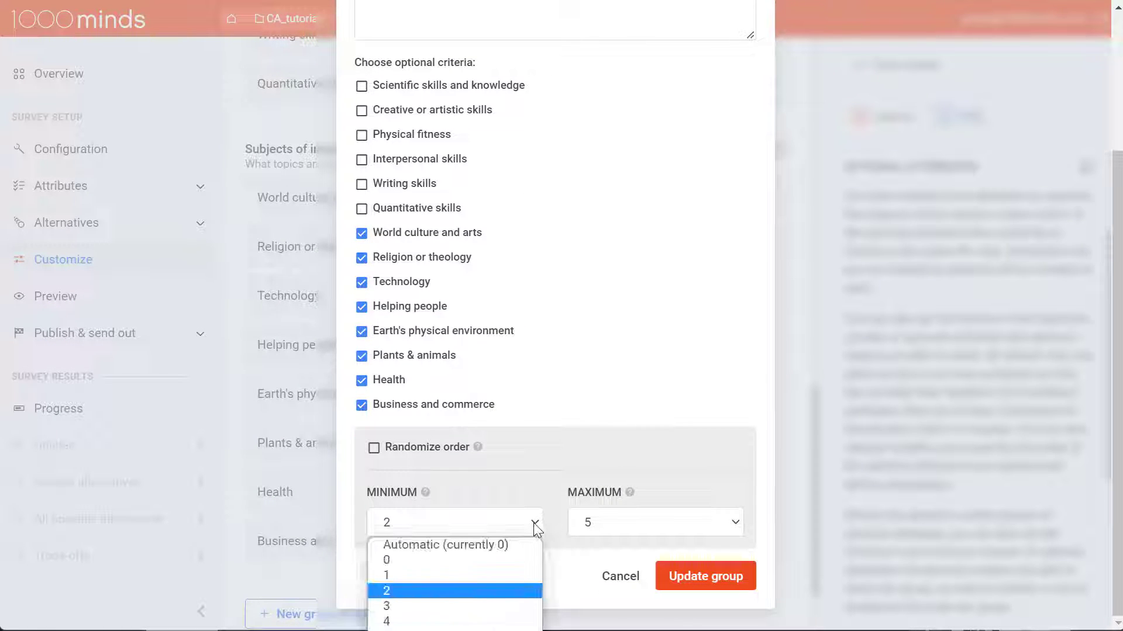
{"action": "left_click", "coordinate": [518, 576]}
{"action": "left_click", "coordinate": [663, 523]}
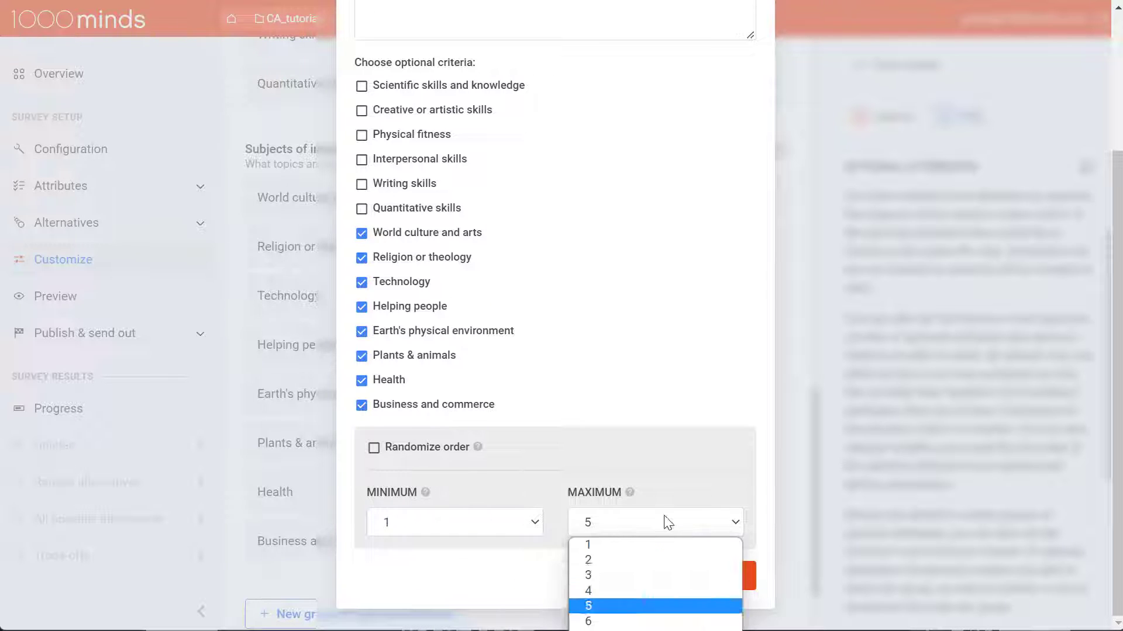
{"action": "left_click", "coordinate": [627, 590]}
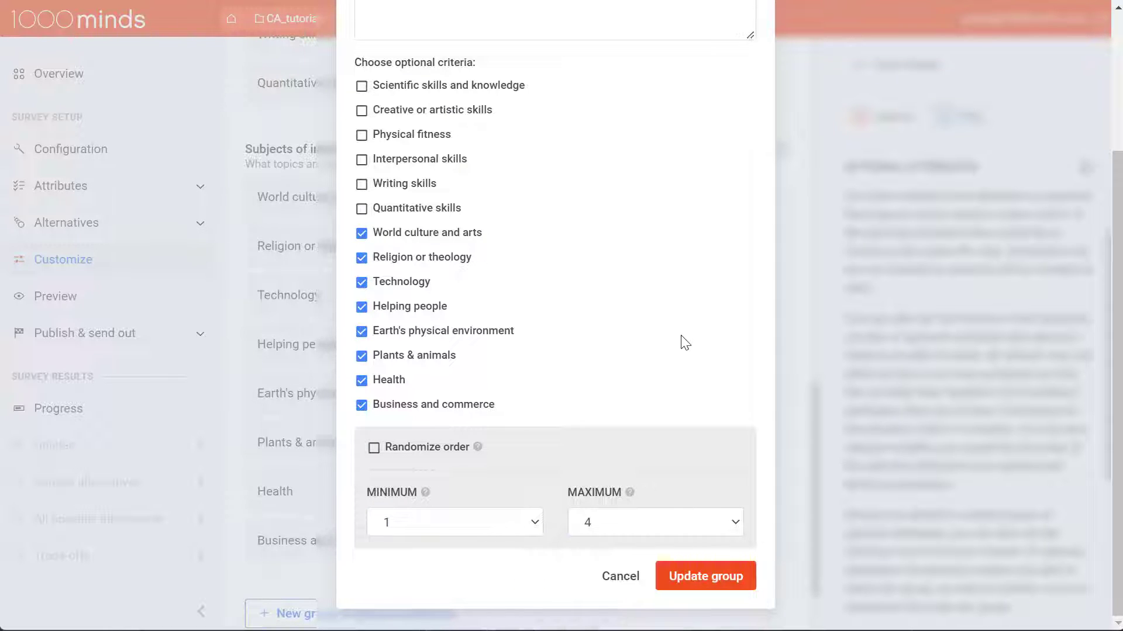
Add "Choose 1-4" in parentheses after the question in the Subjects of interest group's description and save the group.
{"action": "scroll", "coordinate": [686, 283], "scroll_direction": "up", "scroll_amount": 3}
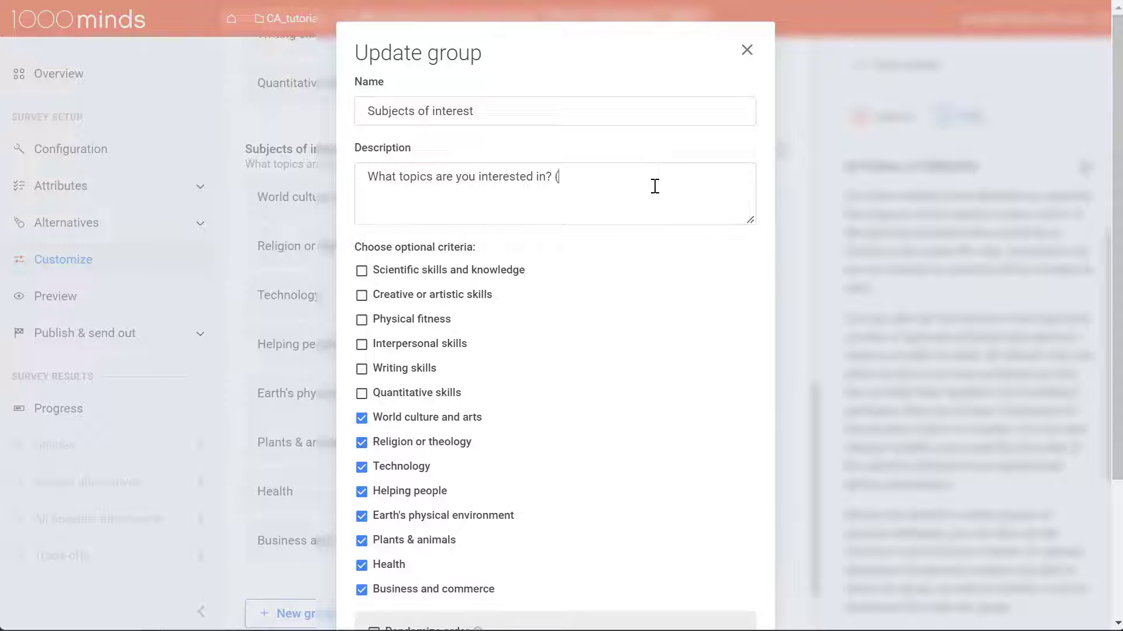
{"action": "type", "text": "Choose 1-4"}
{"action": "scroll", "coordinate": [639, 431], "scroll_direction": "down", "scroll_amount": 3}
{"action": "left_click", "coordinate": [678, 579]}
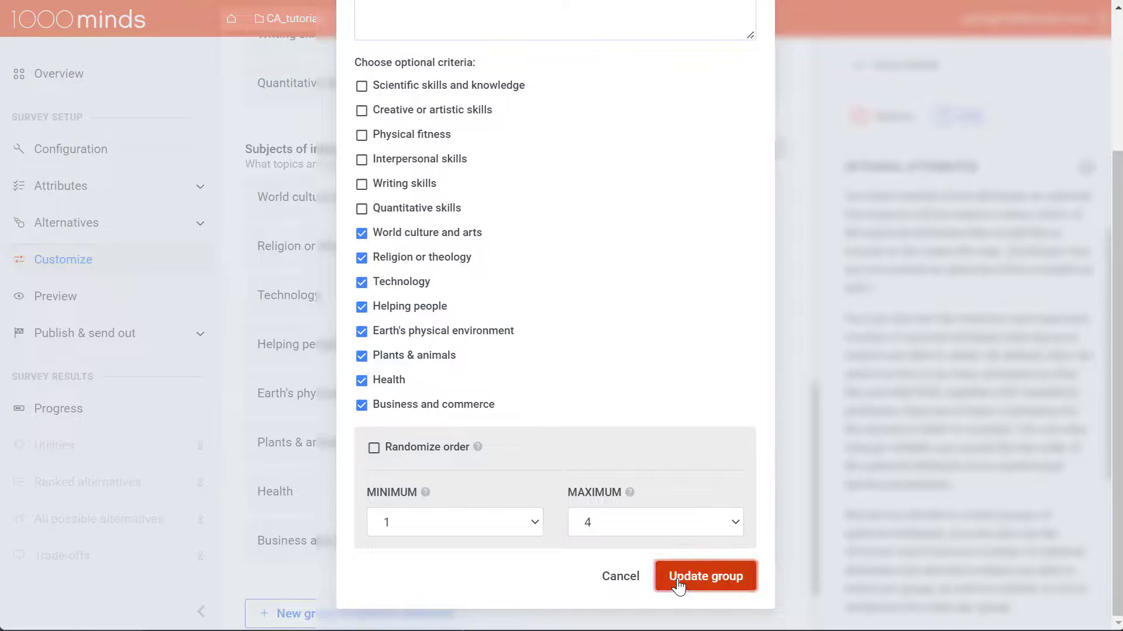
View the editable introductory text of the Optional attributes page and close it without saving.
{"action": "scroll", "coordinate": [696, 314], "scroll_direction": "up", "scroll_amount": 15}
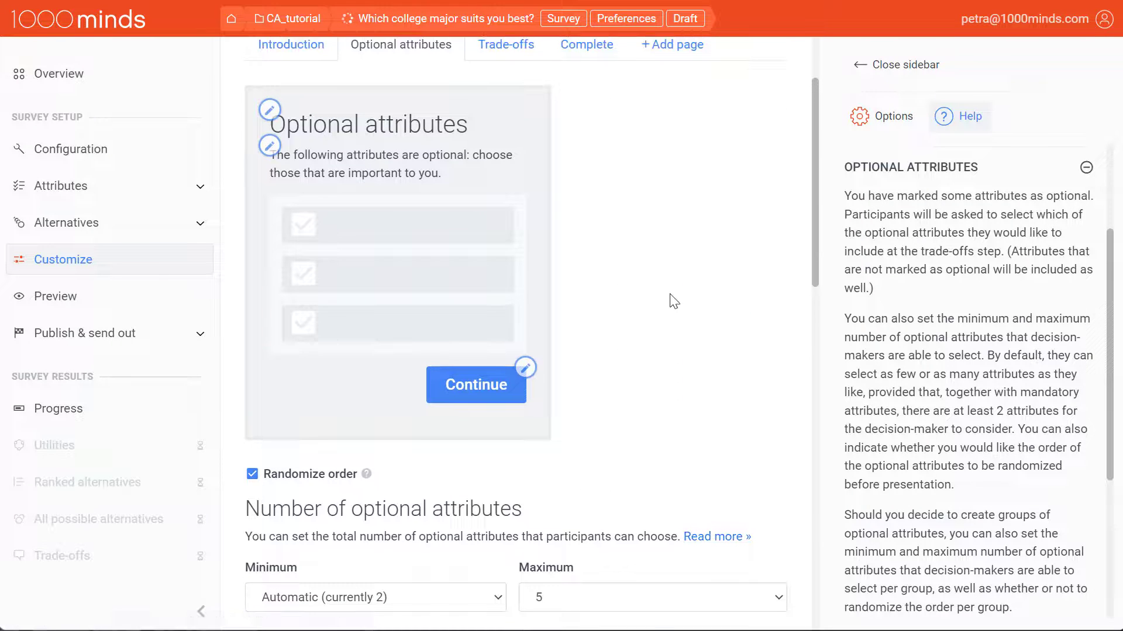
{"action": "left_click", "coordinate": [505, 169]}
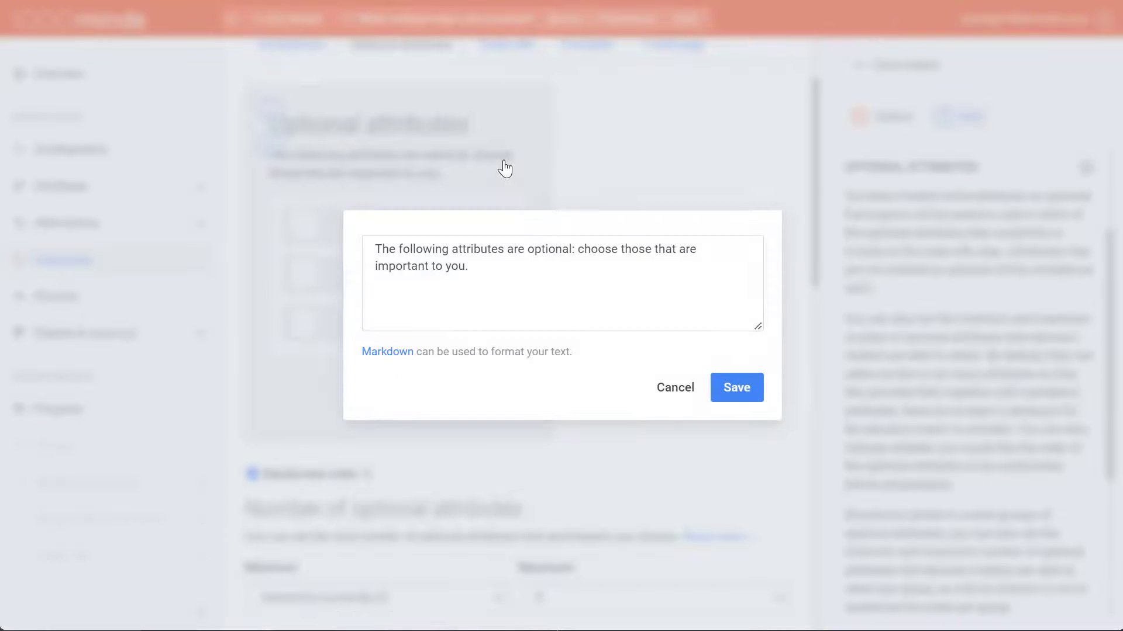
{"action": "left_click", "coordinate": [680, 392]}
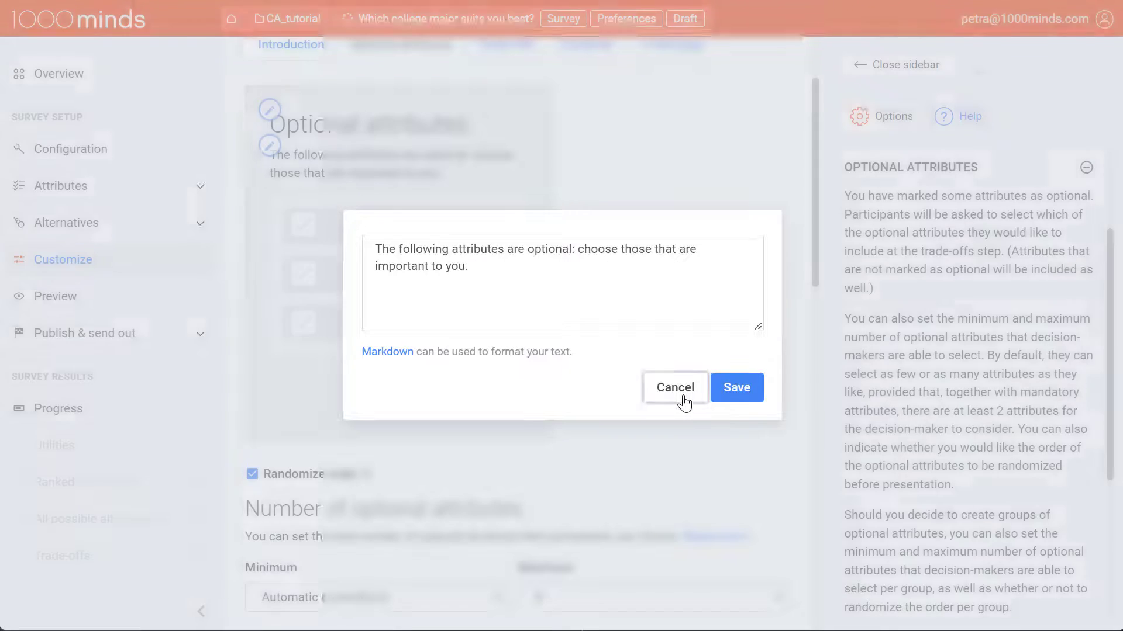